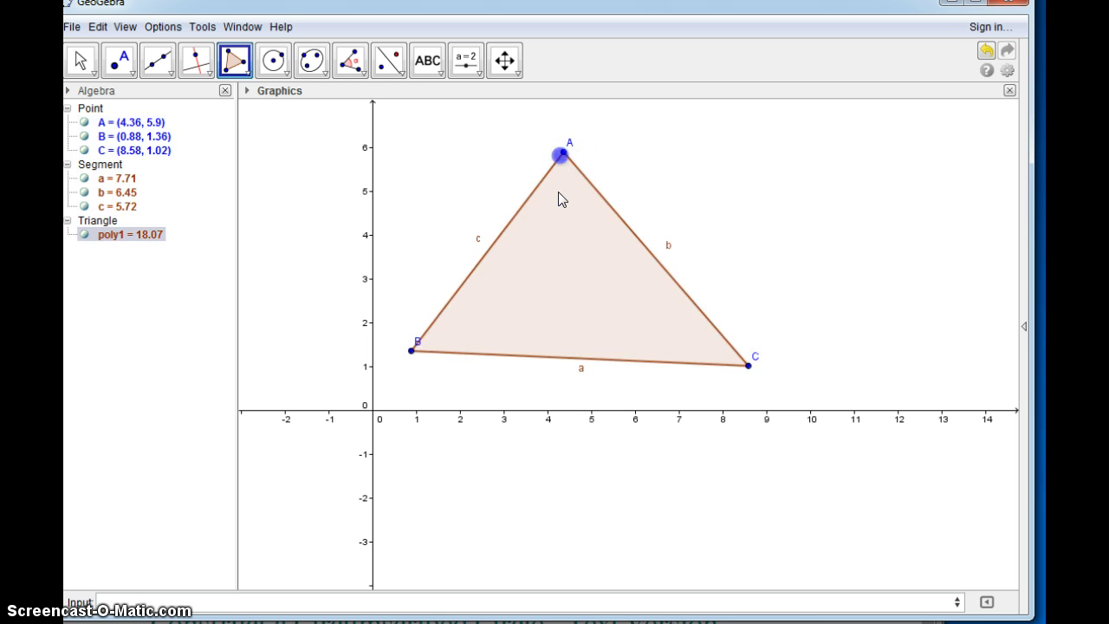
# - Recolor triangle ABC blue and move vertex A to about (4.16, 5.86)
pyautogui.rightClick(557, 303)
pyautogui.click(628, 459)
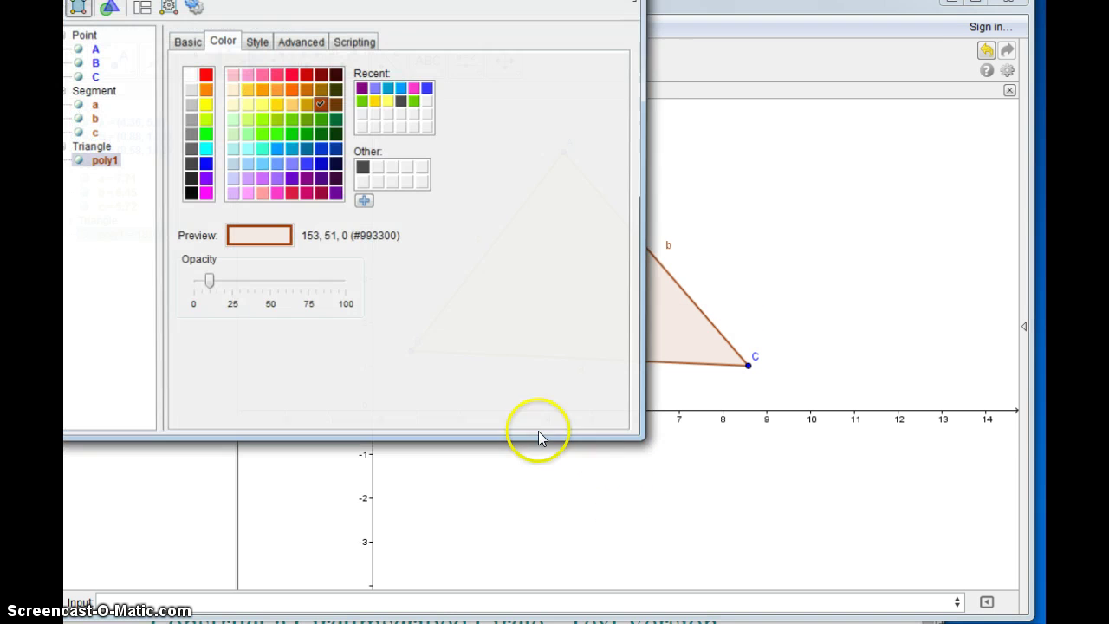
pyautogui.click(306, 165)
pyautogui.click(624, 0)
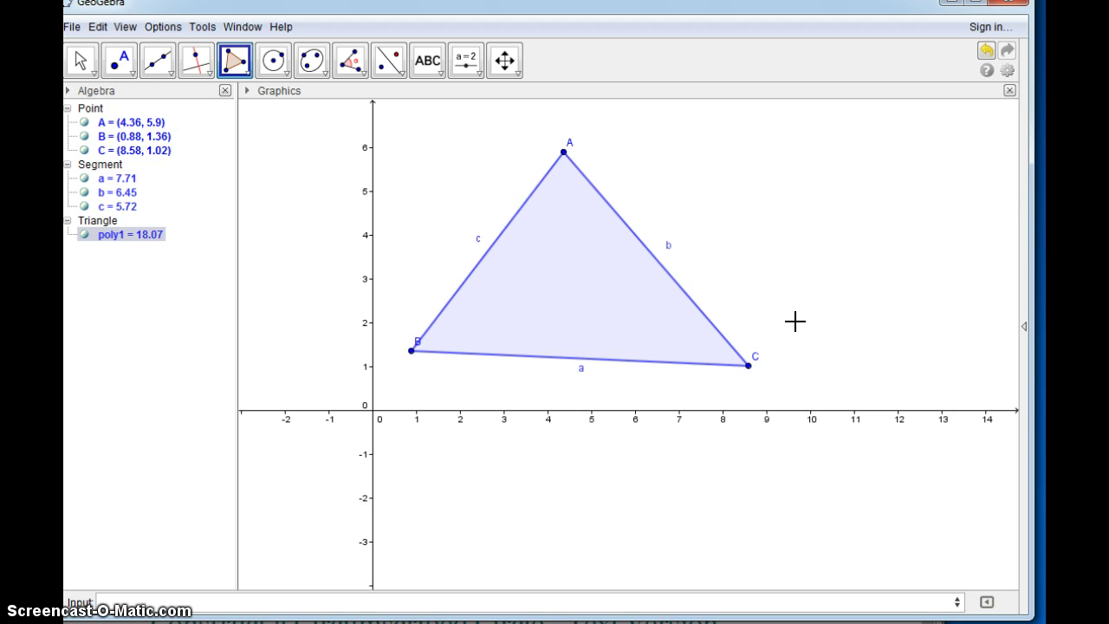
pyautogui.click(81, 60)
pyautogui.moveTo(563, 151)
pyautogui.mouseDown()
pyautogui.moveTo(563, 338)
pyautogui.moveTo(556, 162)
pyautogui.mouseUp()
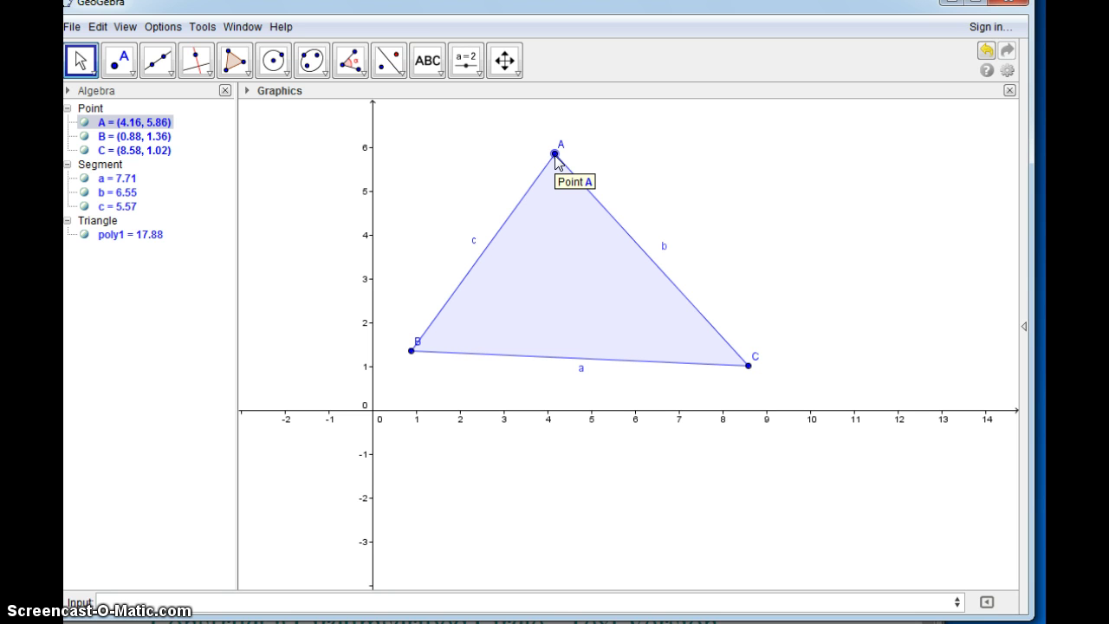
# - Add a text beside the triangle reading "circumcenter" and, below a blank line, "intersection of the perpendicular bisectors"
pyautogui.click(442, 77)
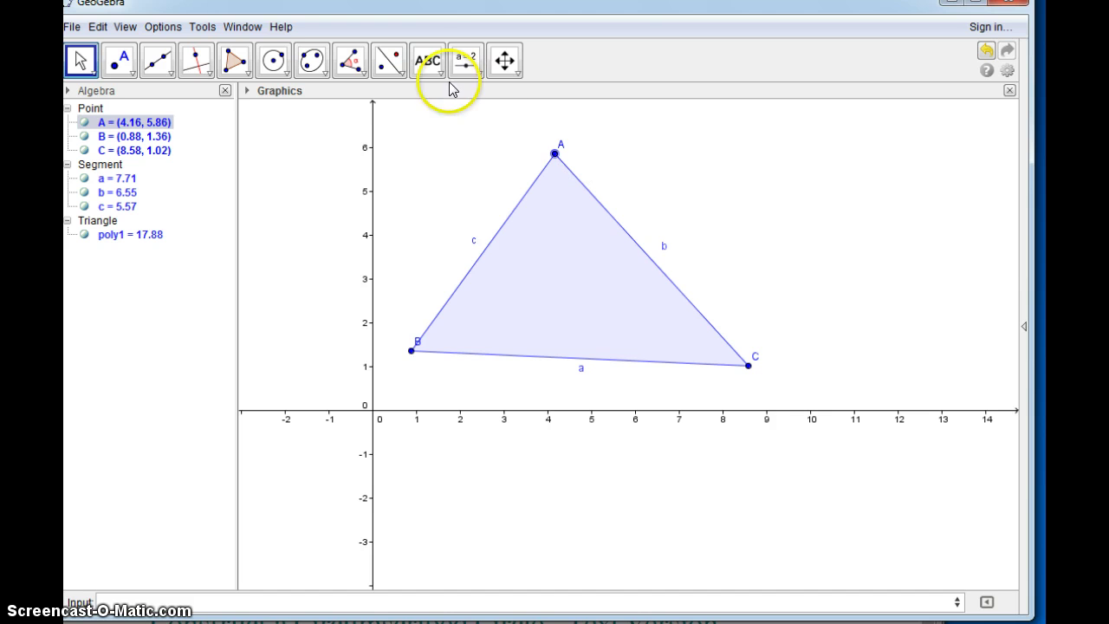
pyautogui.click(641, 154)
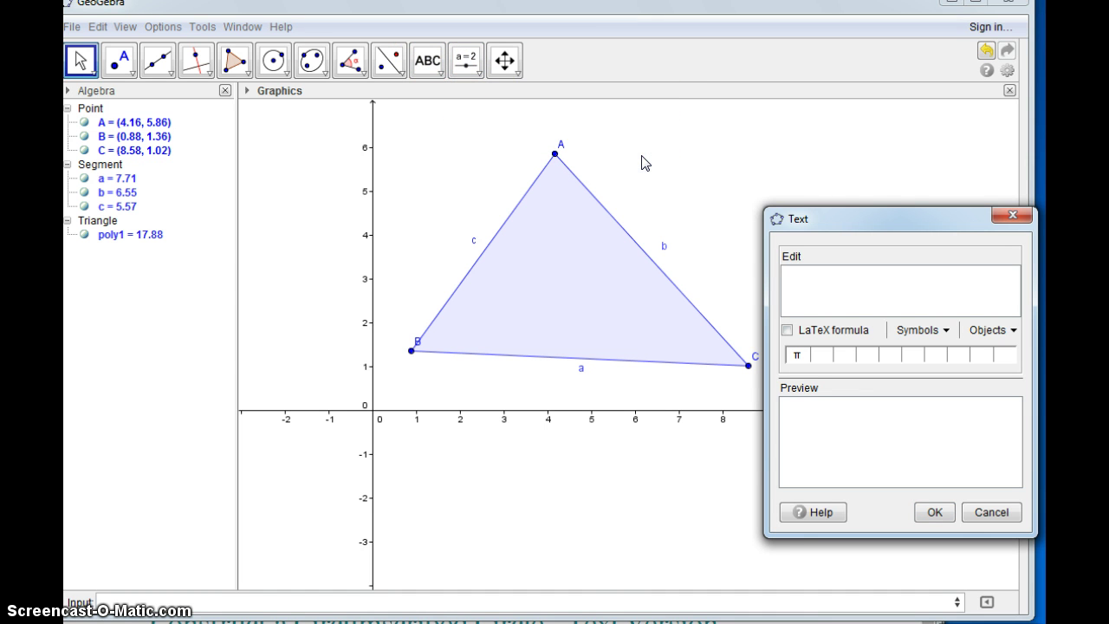
pyautogui.write('circumcenter')
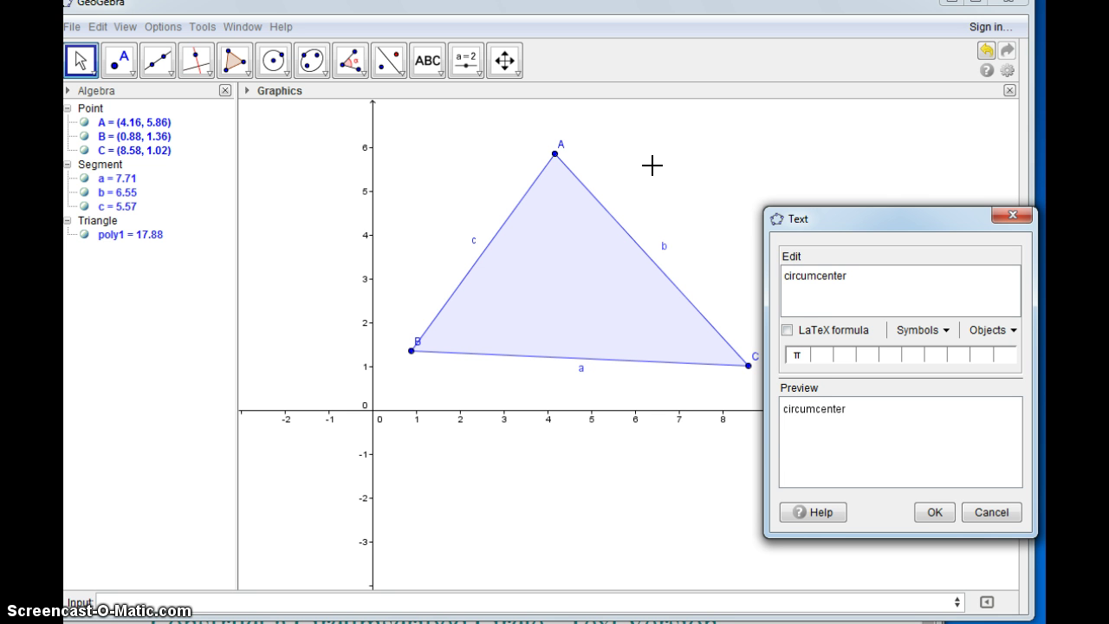
pyautogui.write('i')
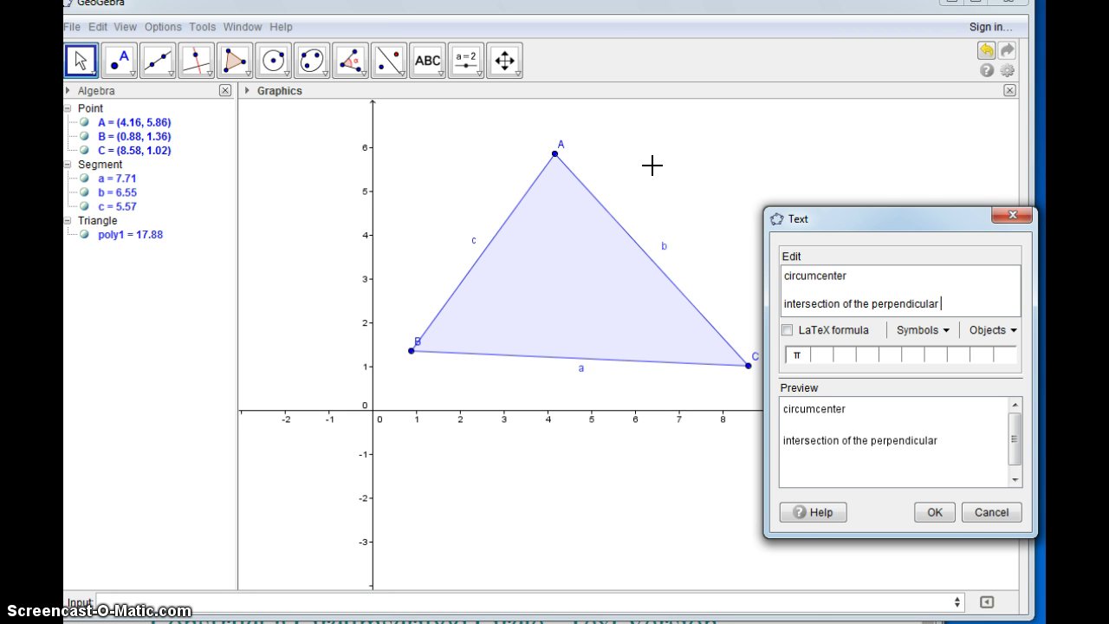
pyautogui.write('bisectors')
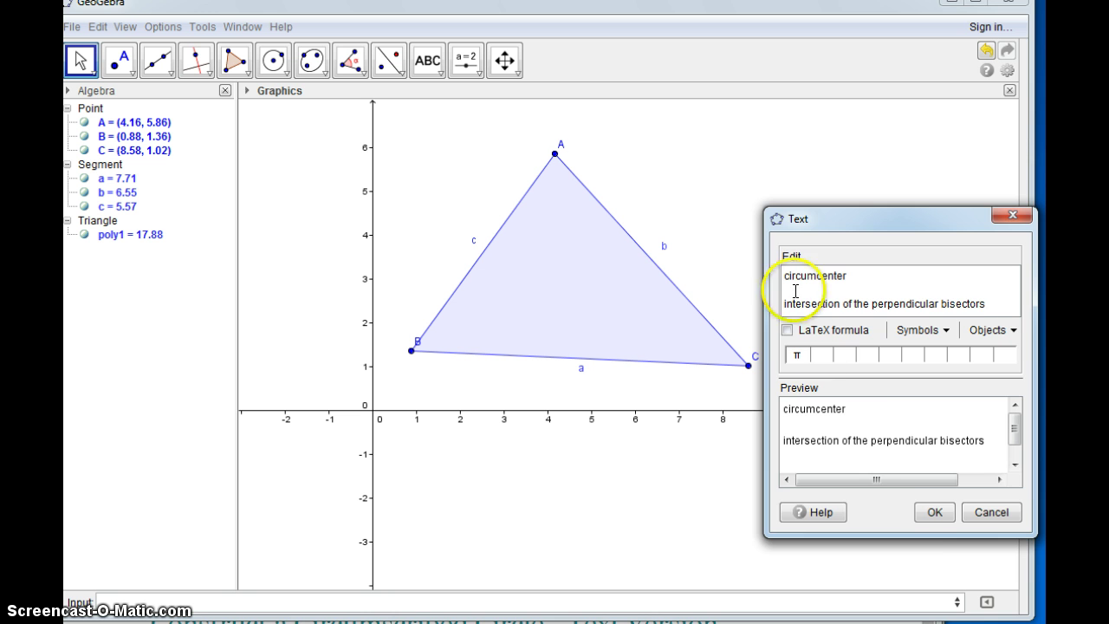
pyautogui.click(933, 511)
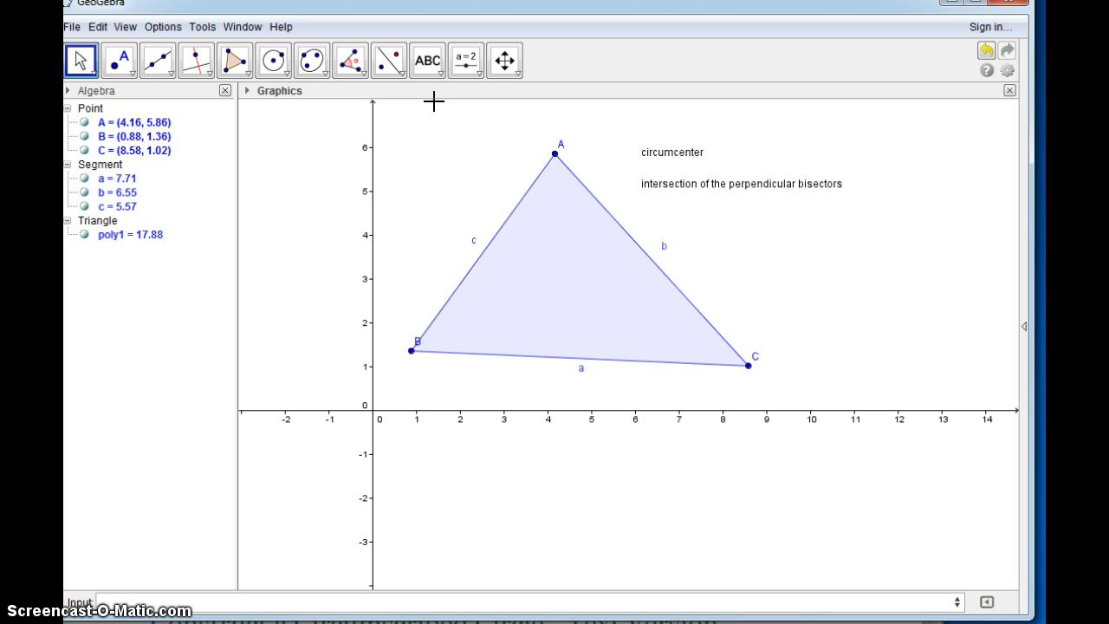
# - Construct the perpendicular bisectors of all three sides of triangle ABC
pyautogui.click(202, 79)
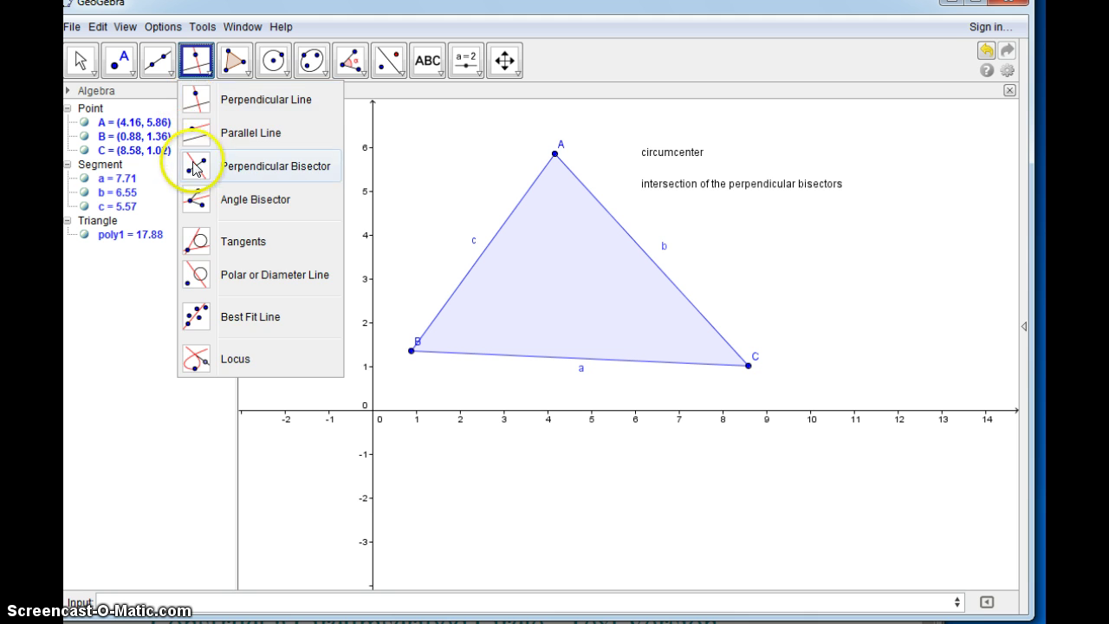
pyautogui.click(196, 165)
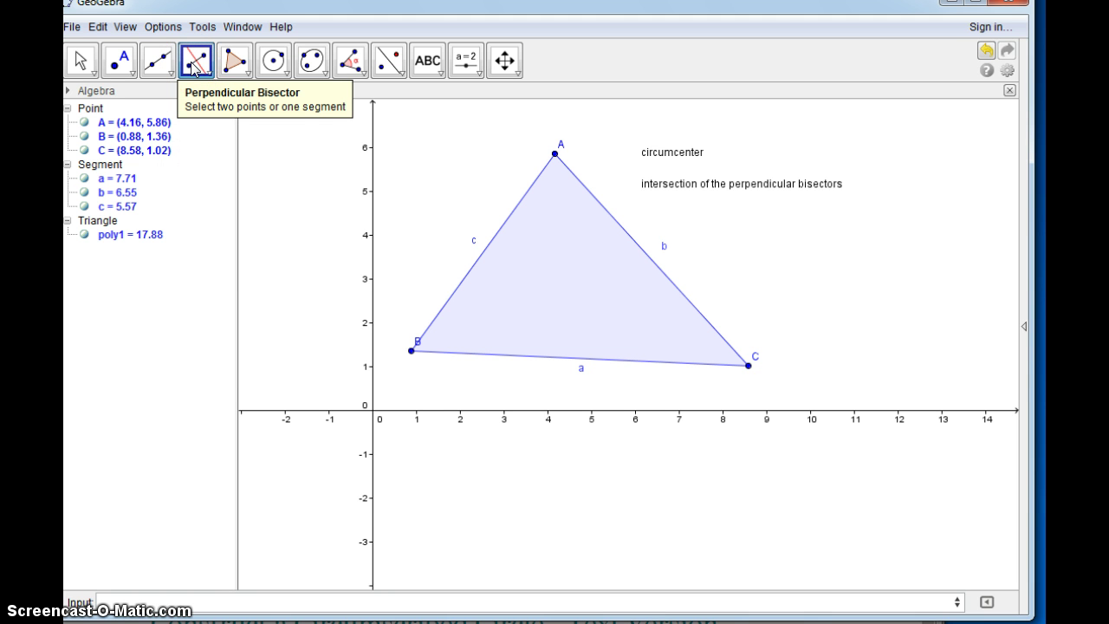
pyautogui.click(512, 408)
pyautogui.click(417, 352)
pyautogui.click(738, 360)
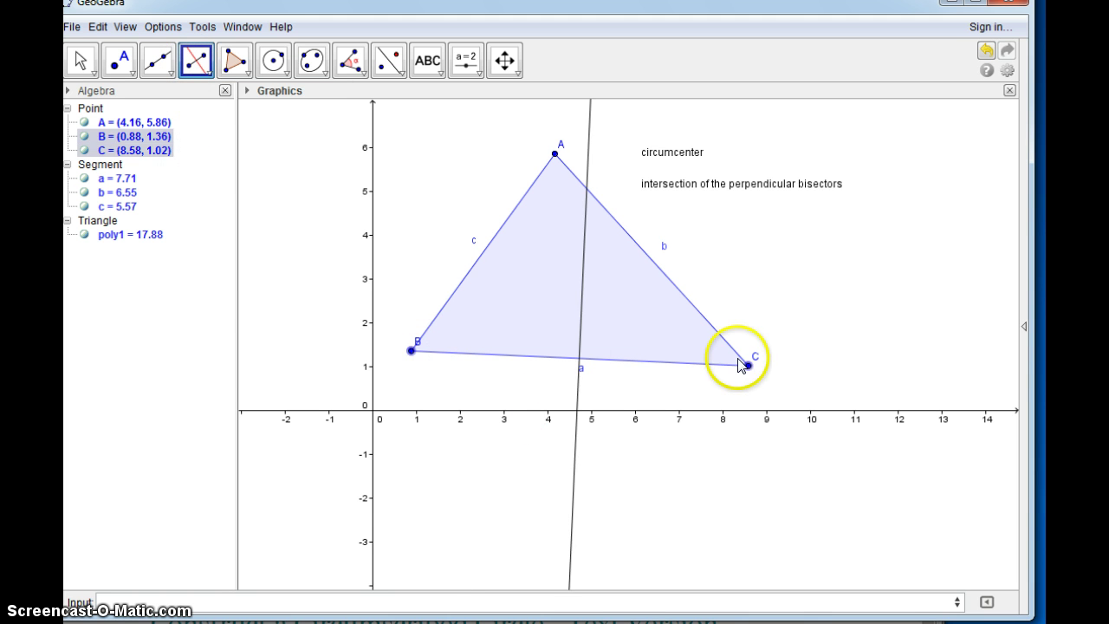
pyautogui.click(483, 246)
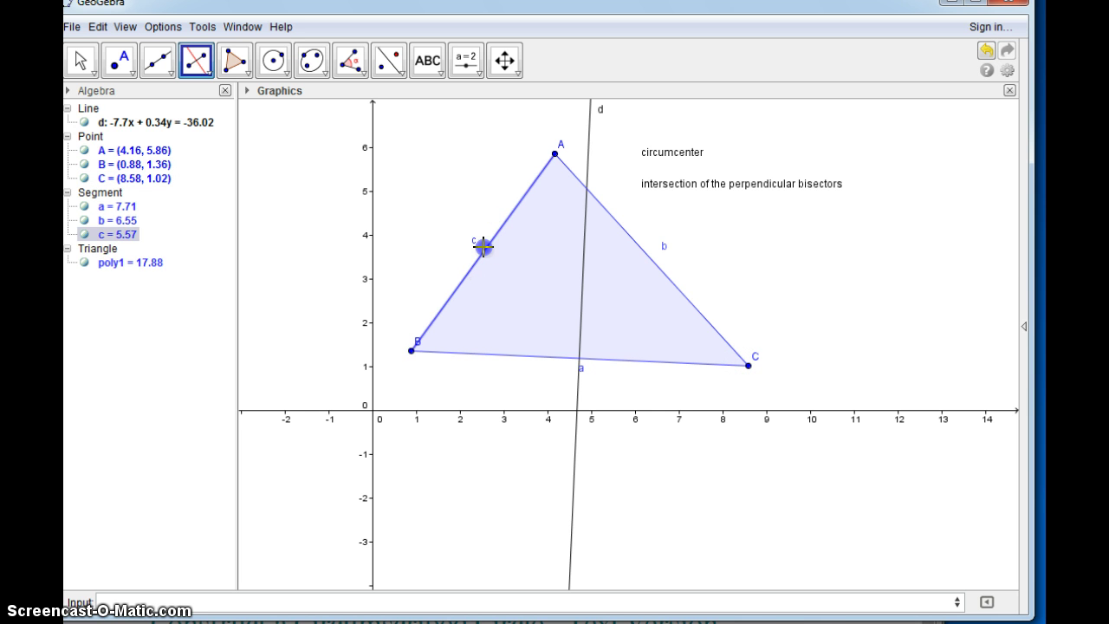
pyautogui.click(627, 235)
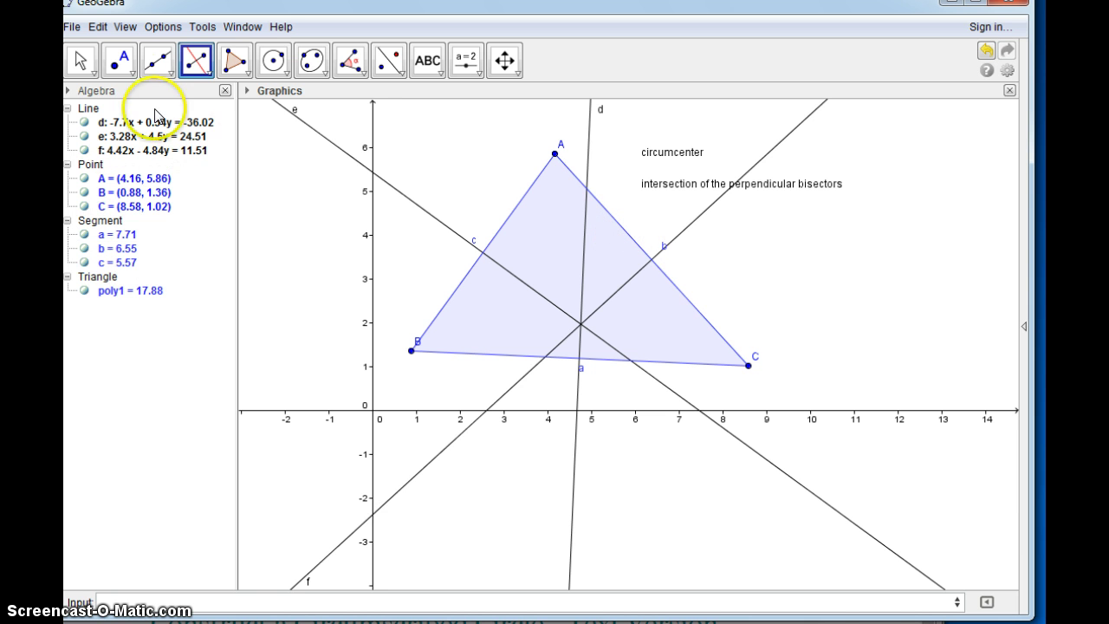
# - Mark the intersection point of the perpendicular bisectors with the Intersect tool
pyautogui.click(120, 59)
pyautogui.click(120, 59)
pyautogui.click(114, 207)
pyautogui.click(582, 327)
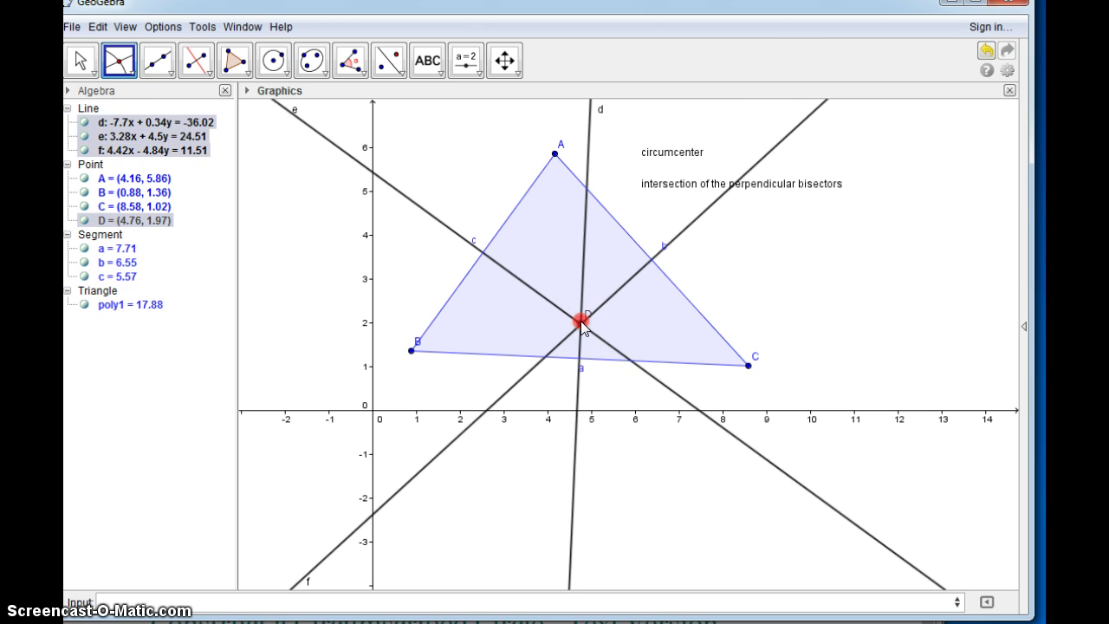
# - Rename the bisectors' intersection point as circumcenter
pyautogui.rightClick(581, 324)
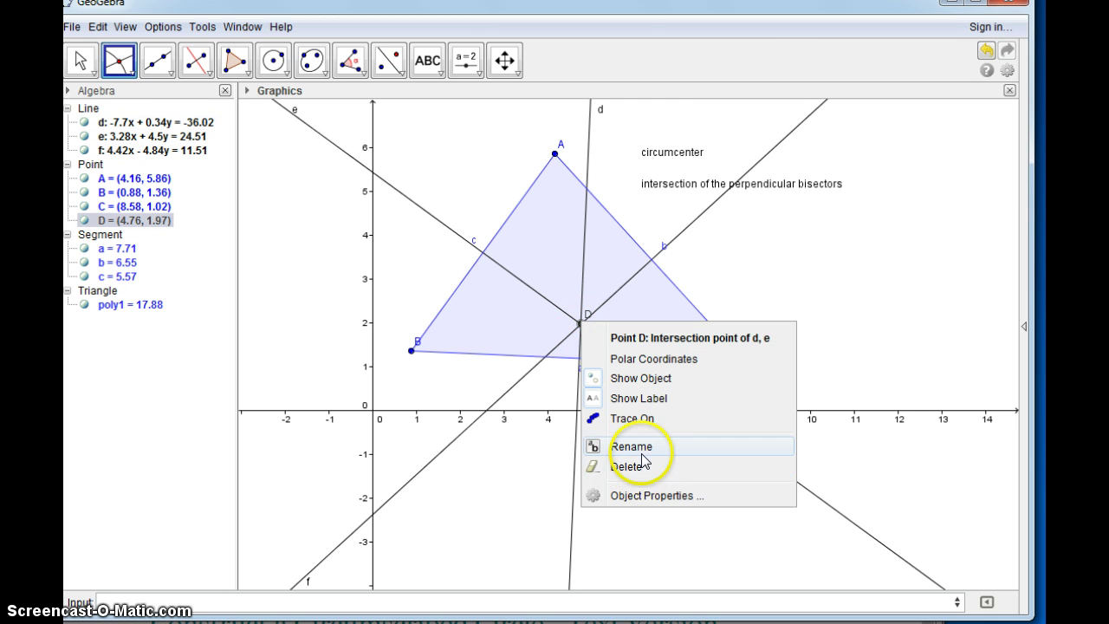
pyautogui.click(631, 447)
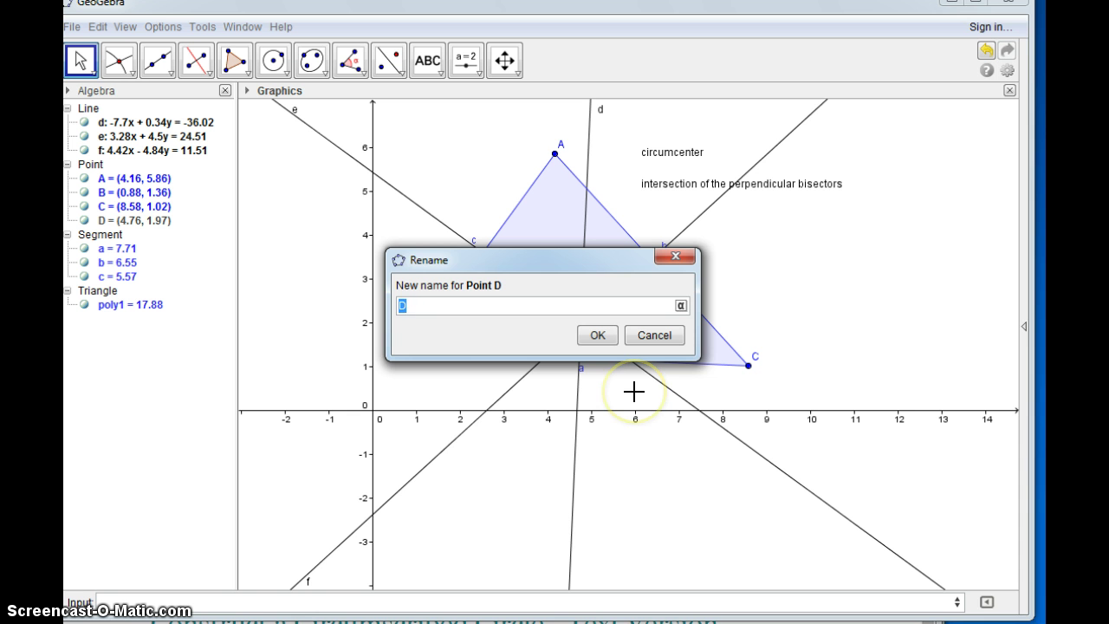
pyautogui.write('circumcenter')
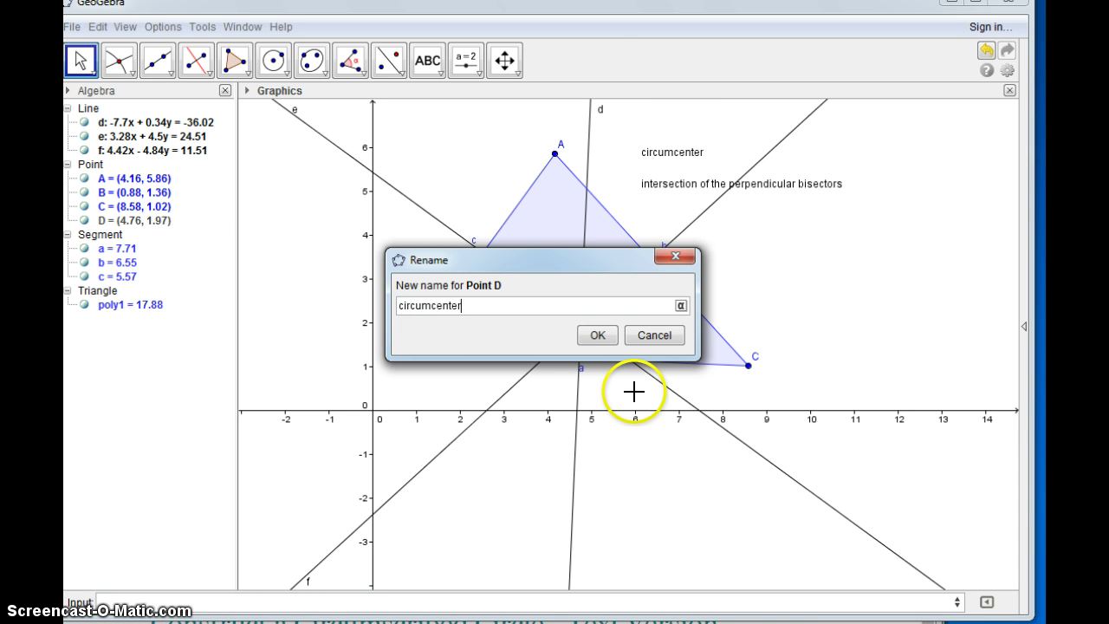
pyautogui.click(597, 335)
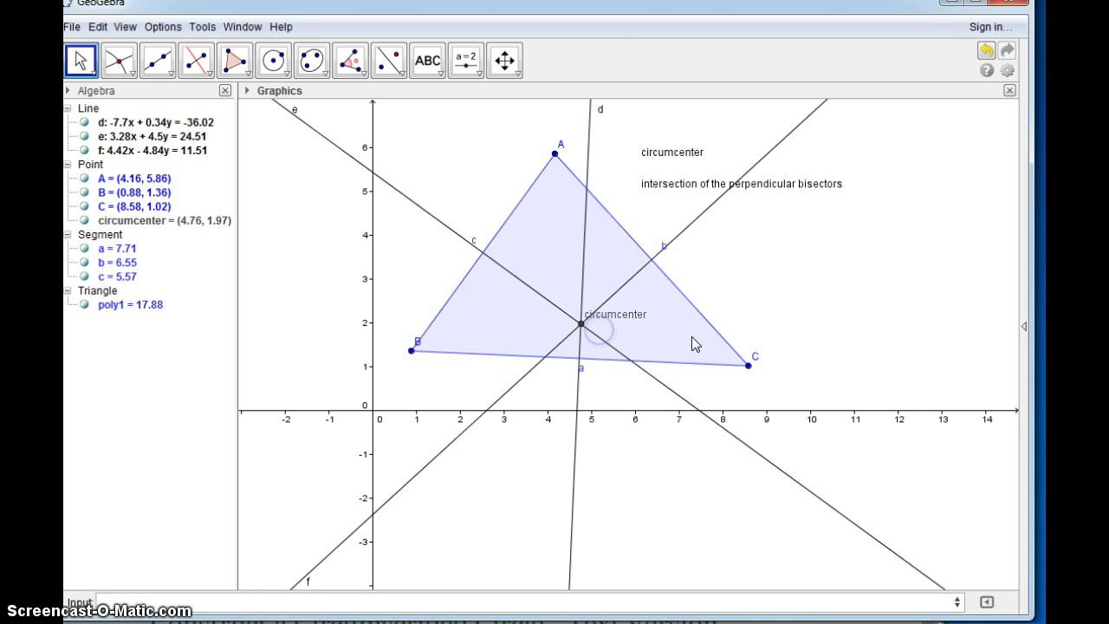
# - Draw a circle centered at the circumcenter and passing through vertex C
pyautogui.click(273, 60)
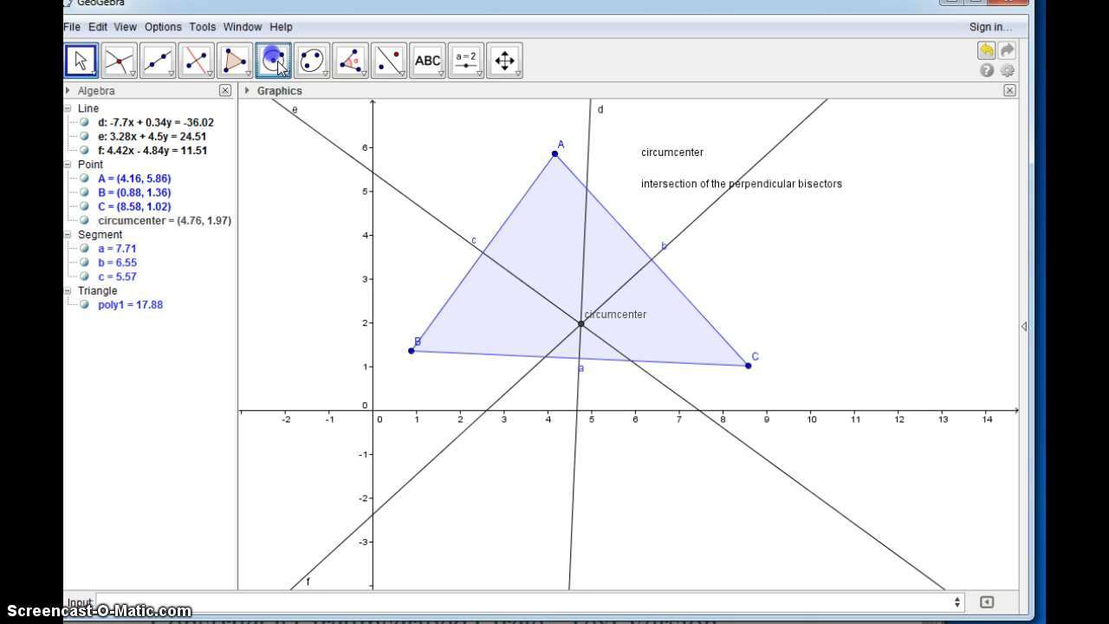
pyautogui.click(581, 323)
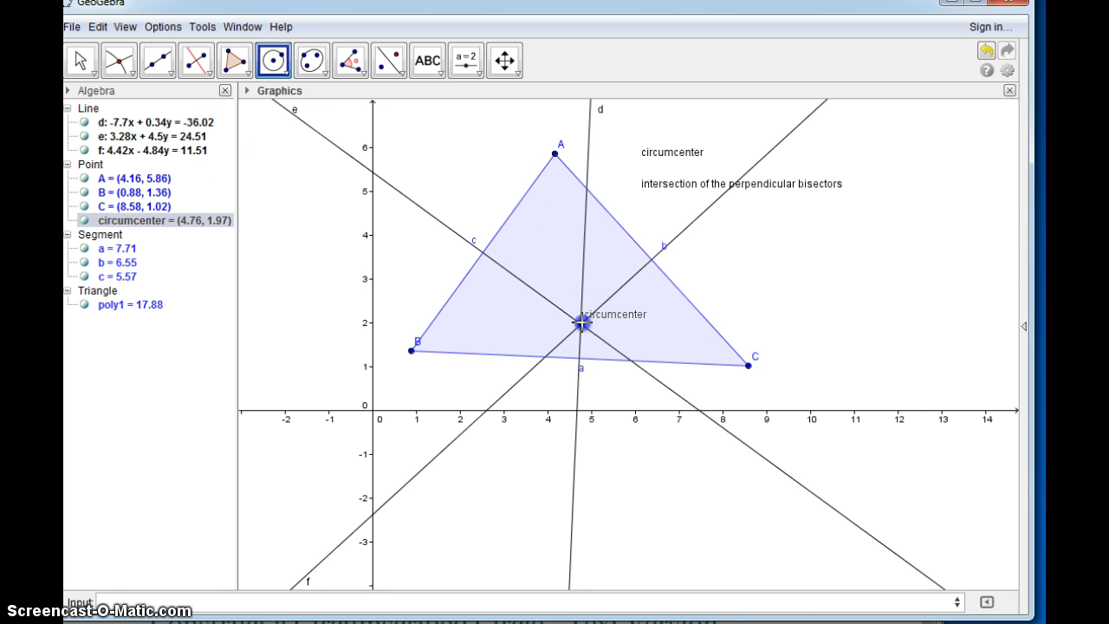
pyautogui.click(747, 364)
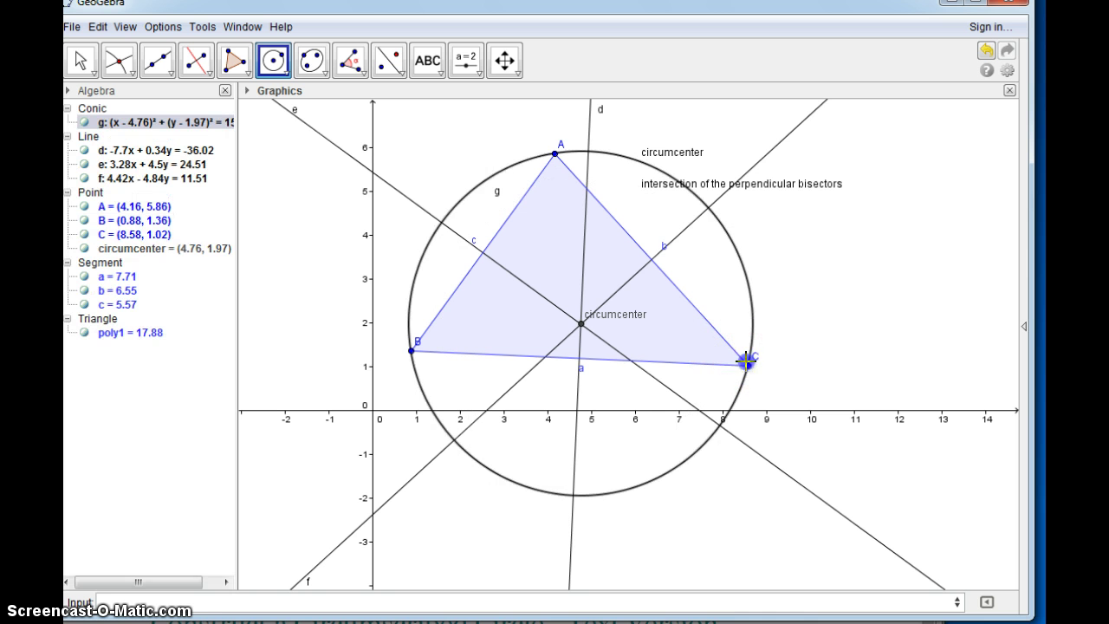
pyautogui.click(574, 334)
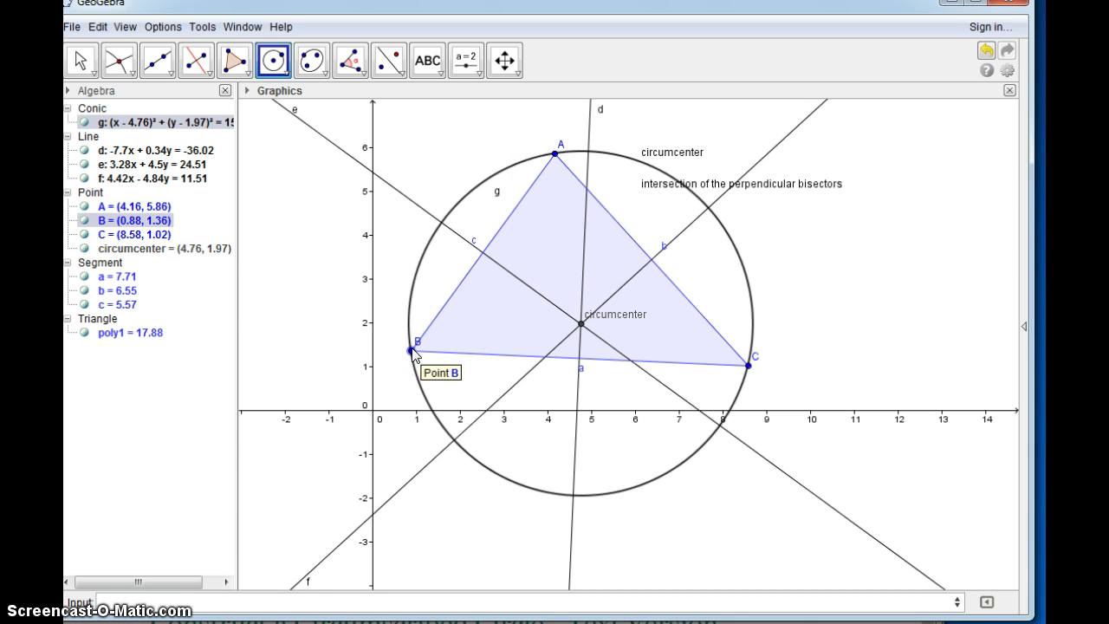
# - Hide the three perpendicular bisectors and turn off the labels of the triangle's sides
pyautogui.click(84, 150)
pyautogui.click(83, 165)
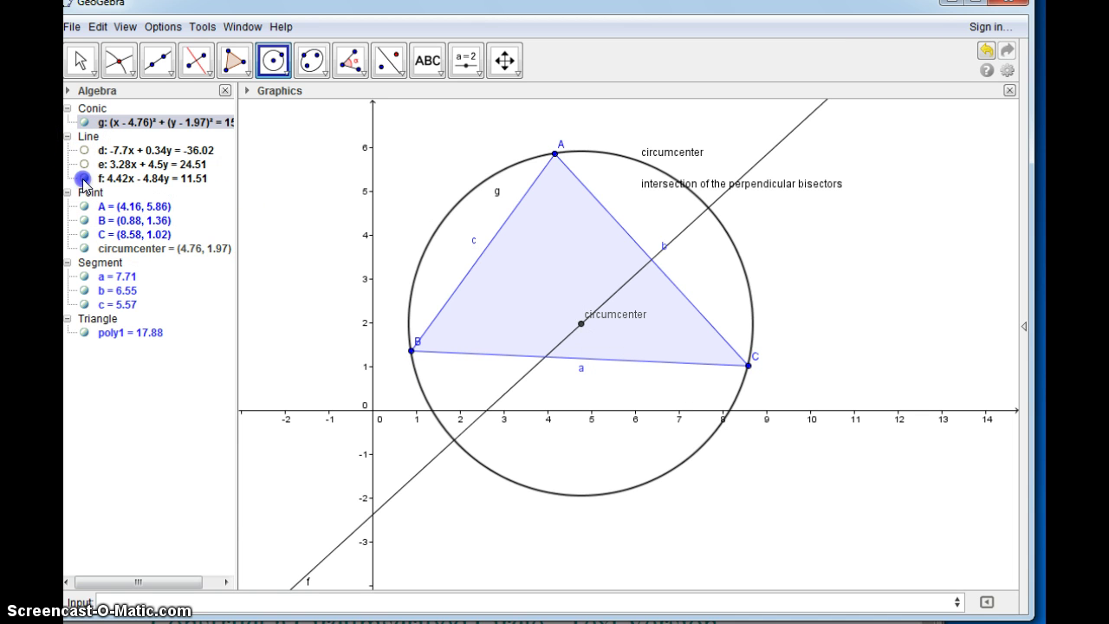
pyautogui.click(85, 178)
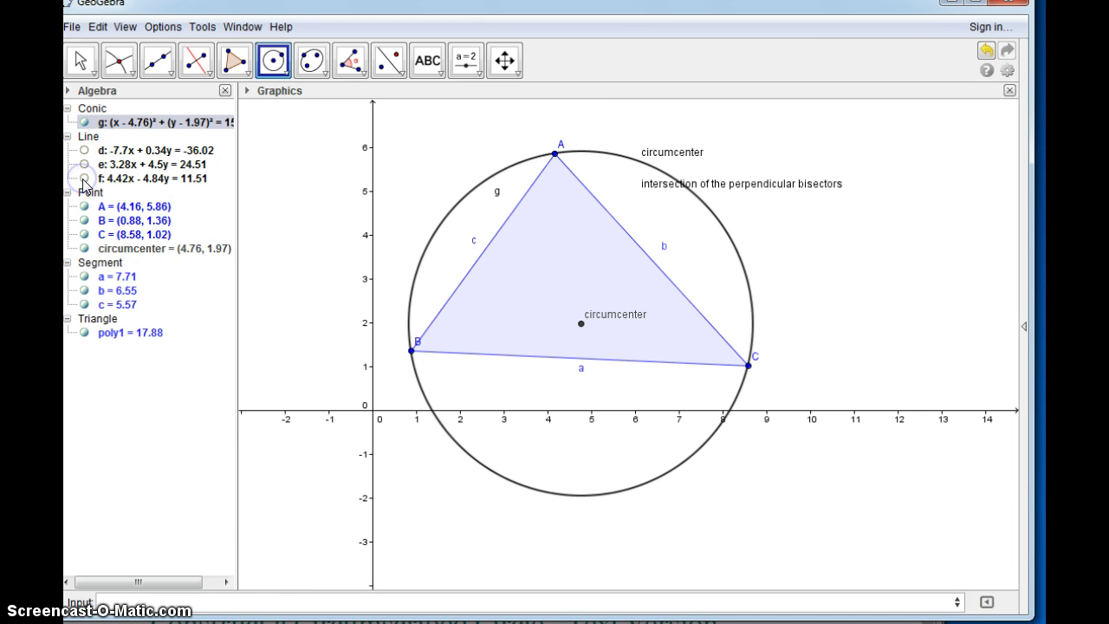
pyautogui.rightClick(95, 266)
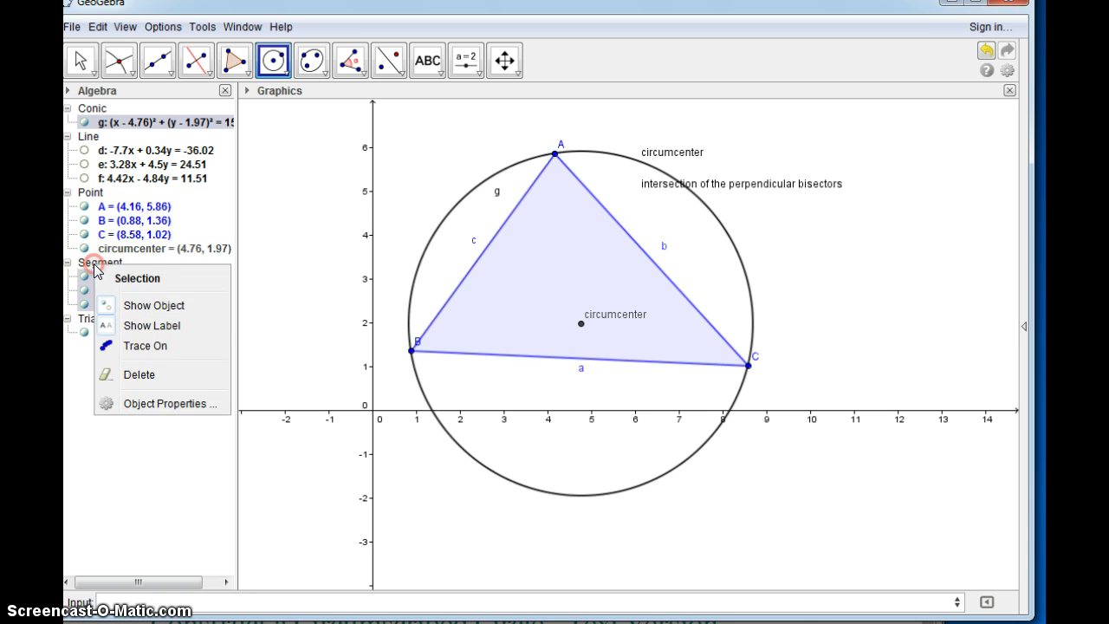
pyautogui.click(128, 328)
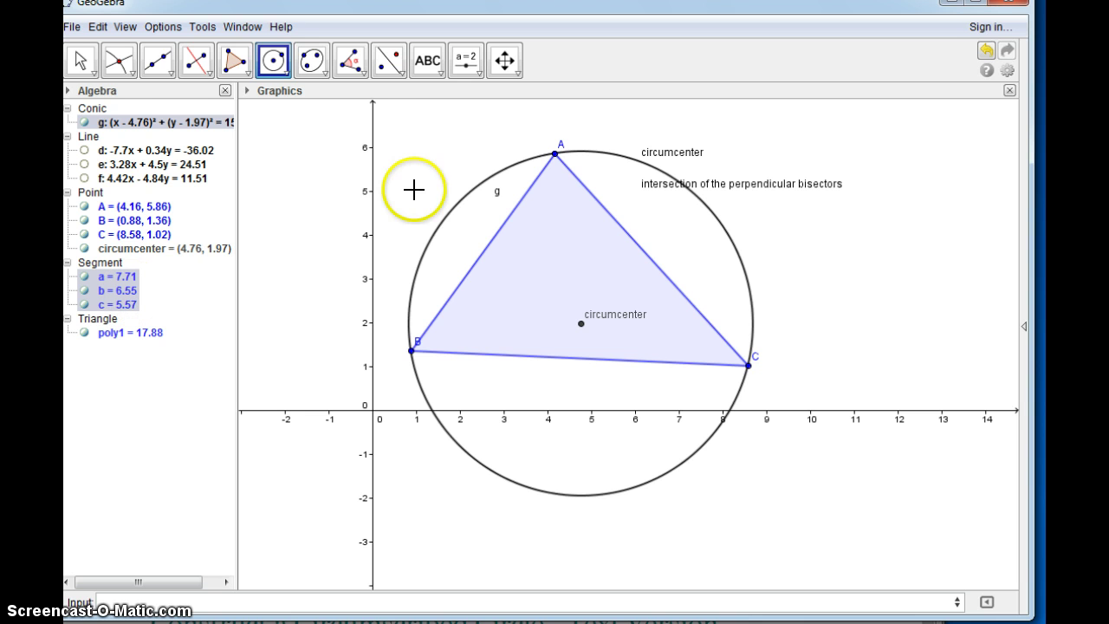
# - Draw segments from the circumcenter to vertices A, B and C
pyautogui.click(171, 67)
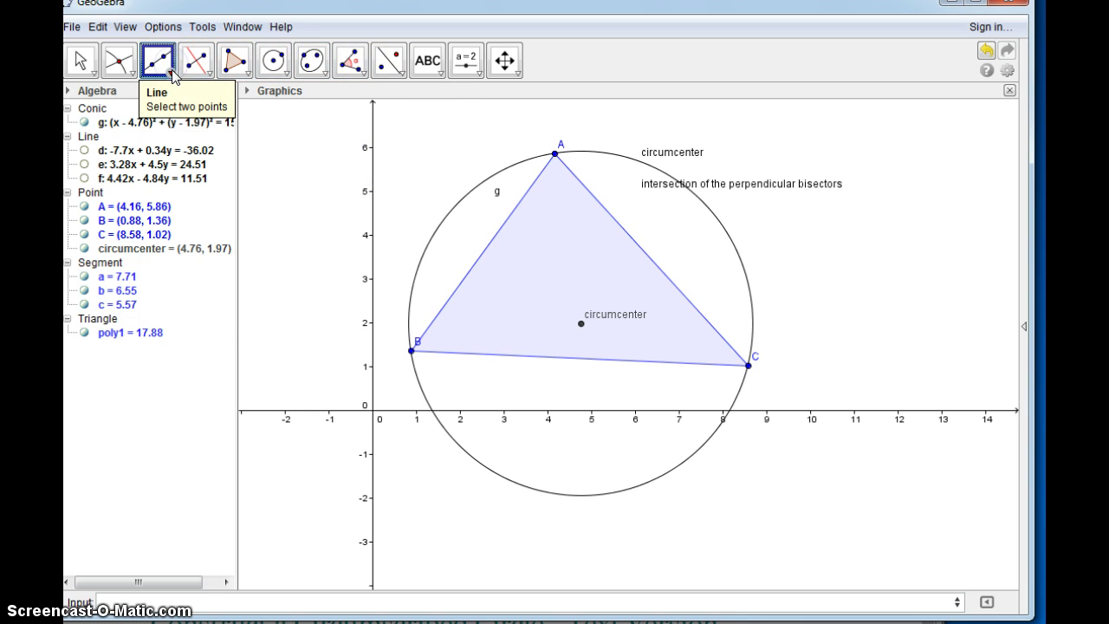
pyautogui.click(581, 324)
pyautogui.click(556, 155)
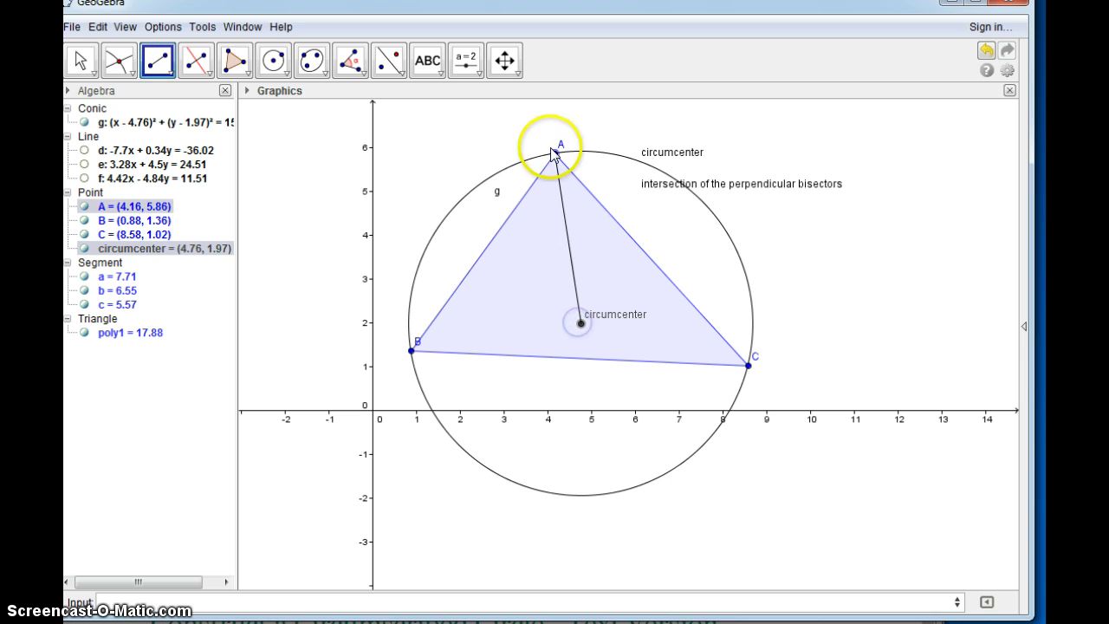
pyautogui.click(581, 324)
pyautogui.click(424, 350)
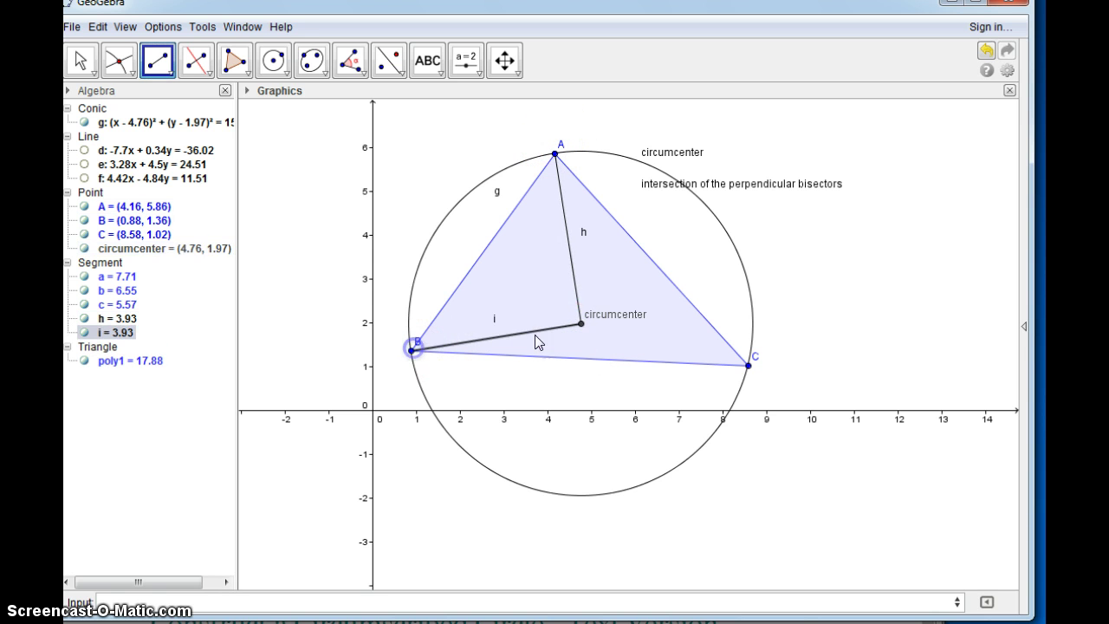
pyautogui.click(582, 324)
pyautogui.click(748, 366)
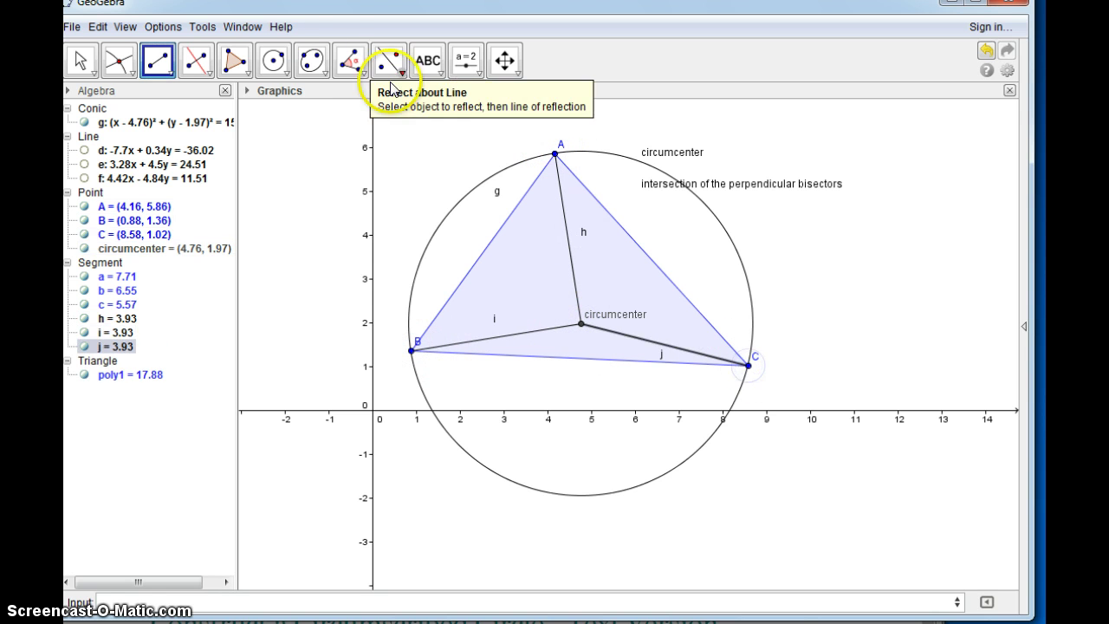
# - Add distance measurements between the circumcenter and each of the vertices A, C and B
pyautogui.click(369, 57)
pyautogui.click(355, 174)
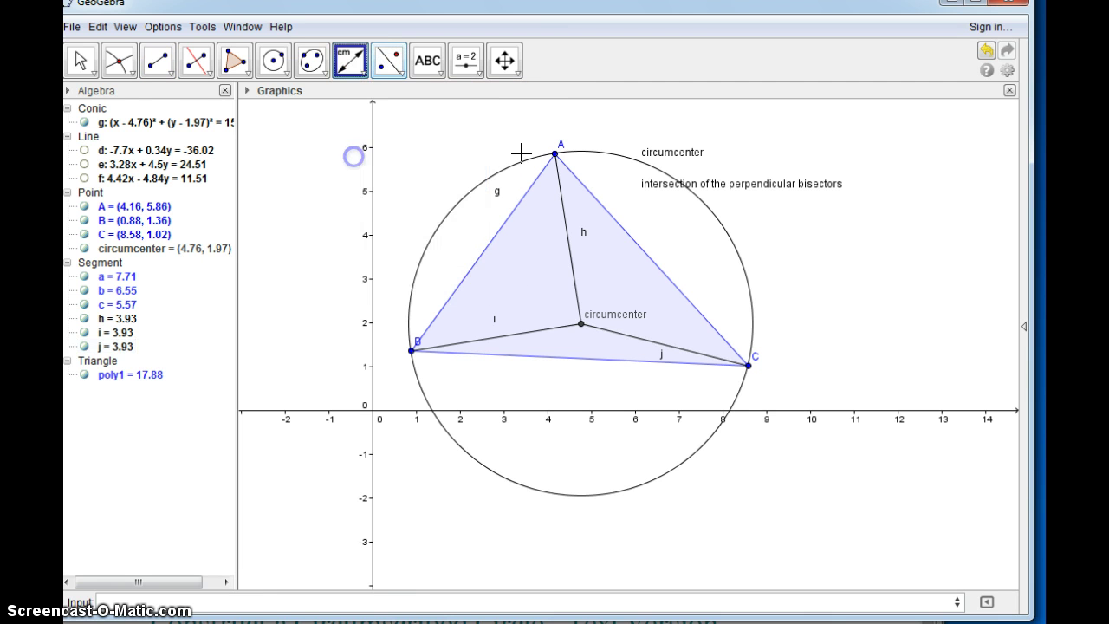
pyautogui.click(555, 154)
pyautogui.click(581, 323)
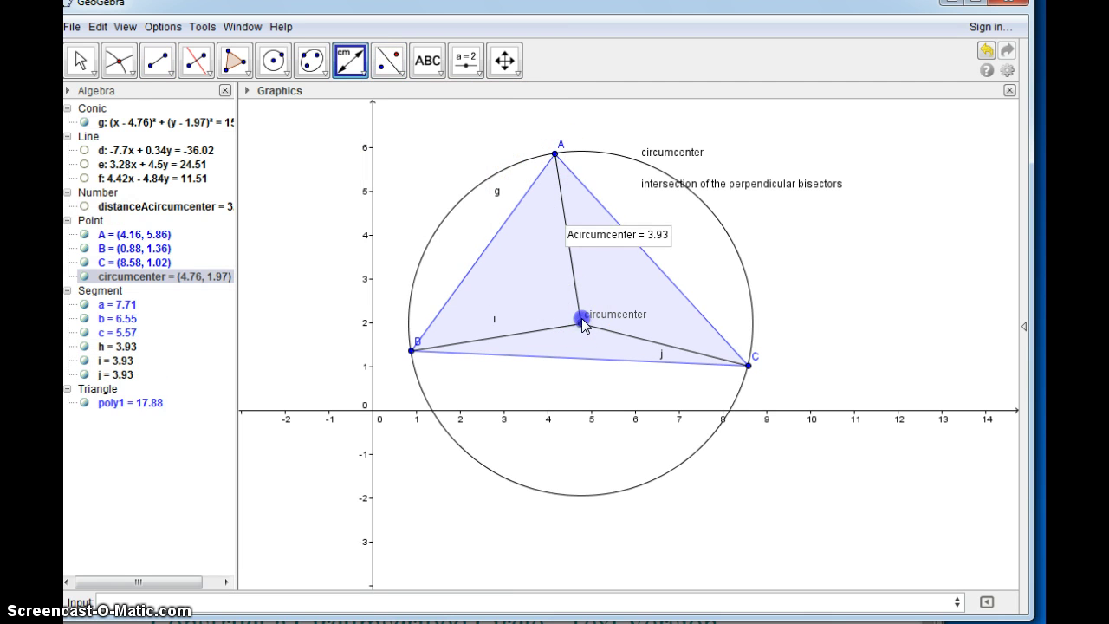
pyautogui.click(747, 366)
pyautogui.click(580, 324)
pyautogui.click(581, 324)
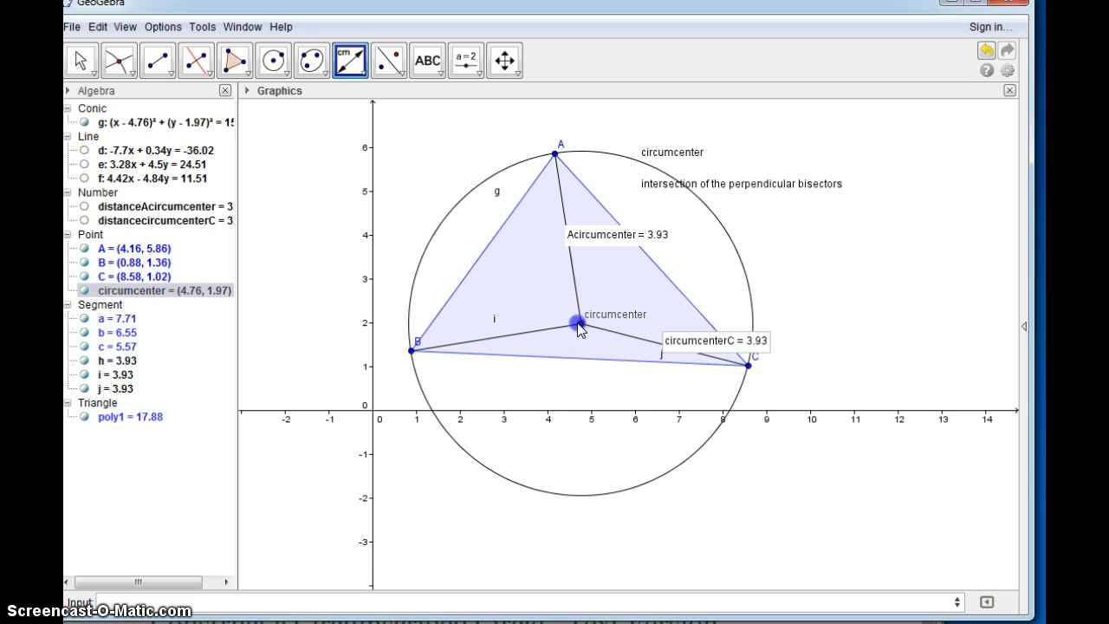
pyautogui.click(413, 351)
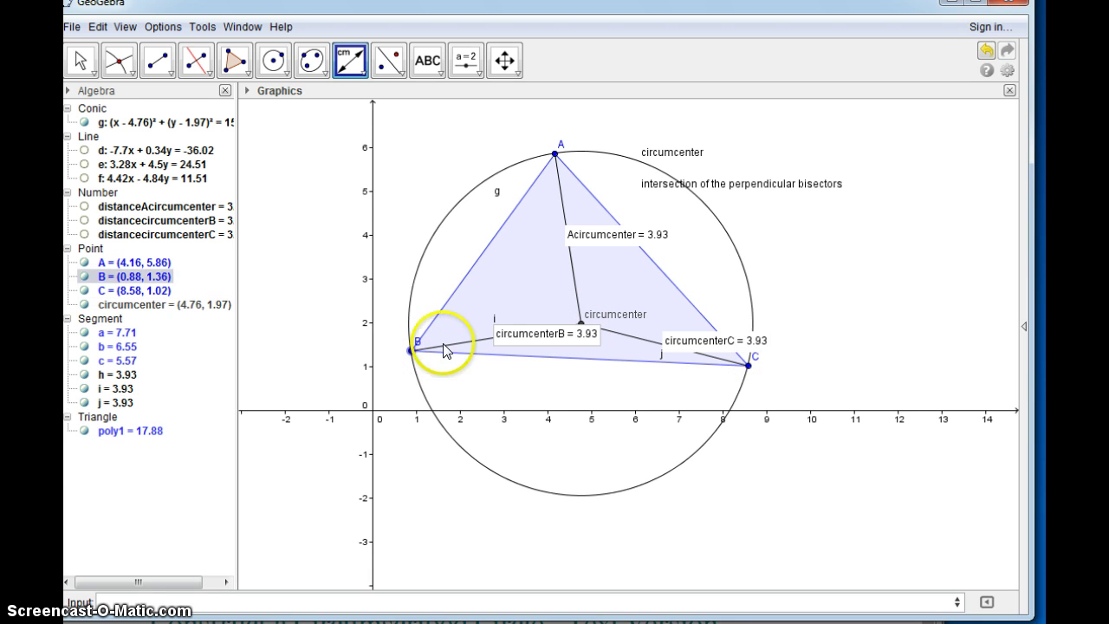
# - Shift the circumcenterB distance text toward vertex B, and move vertex A to about (1.06, 5.72) and on to about (5.34, 6.44)
pyautogui.click(81, 59)
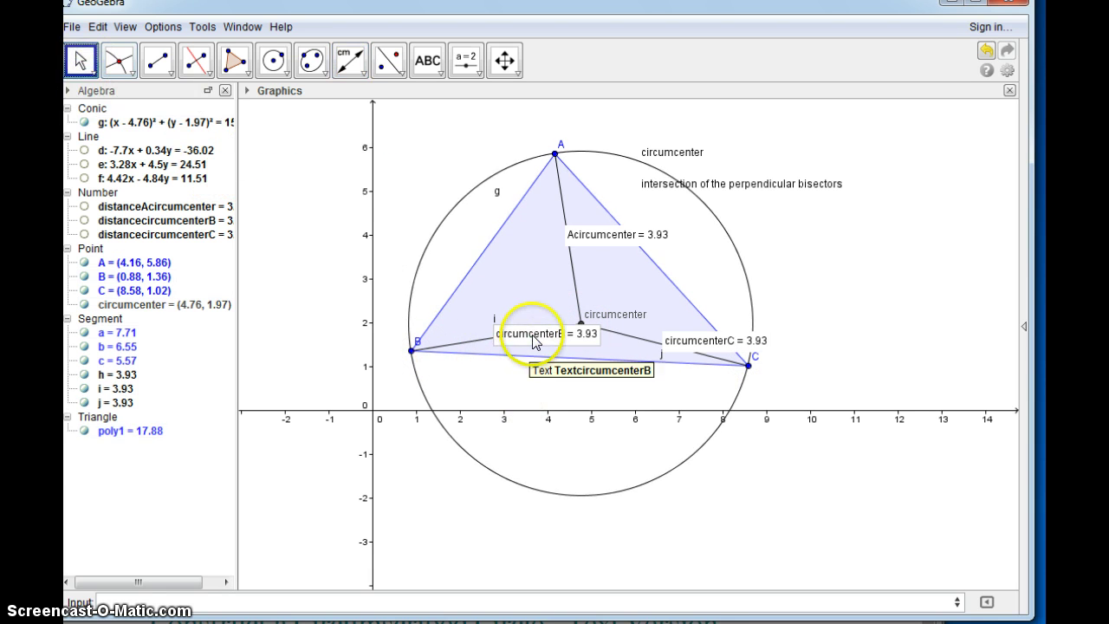
pyautogui.moveTo(532, 335); pyautogui.dragTo(486, 354)
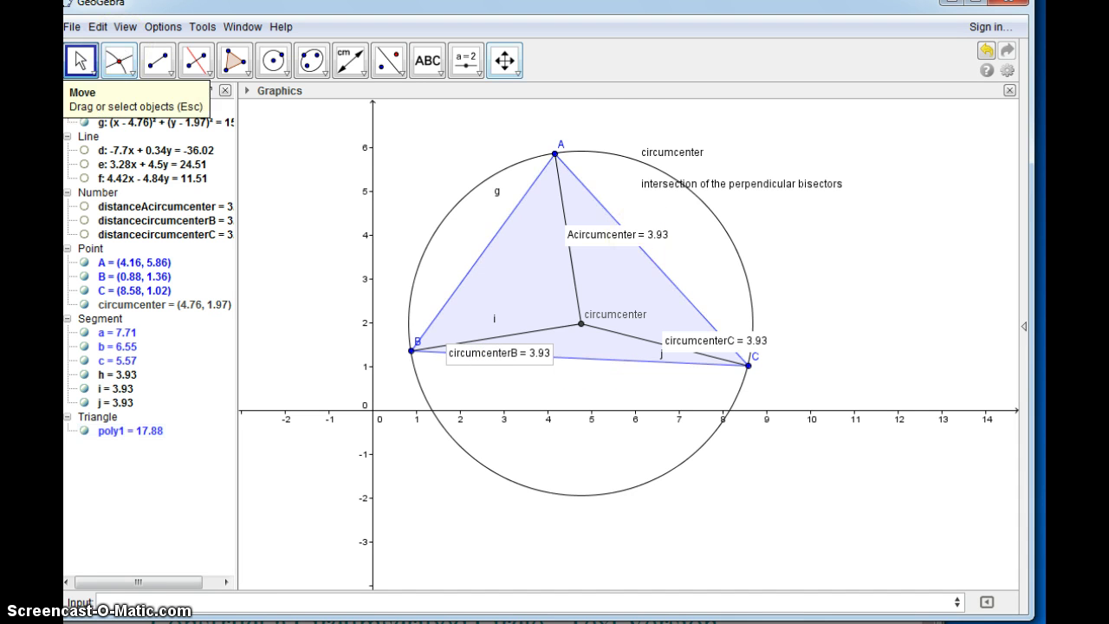
pyautogui.click(555, 155)
pyautogui.moveTo(556, 156); pyautogui.dragTo(420, 166)
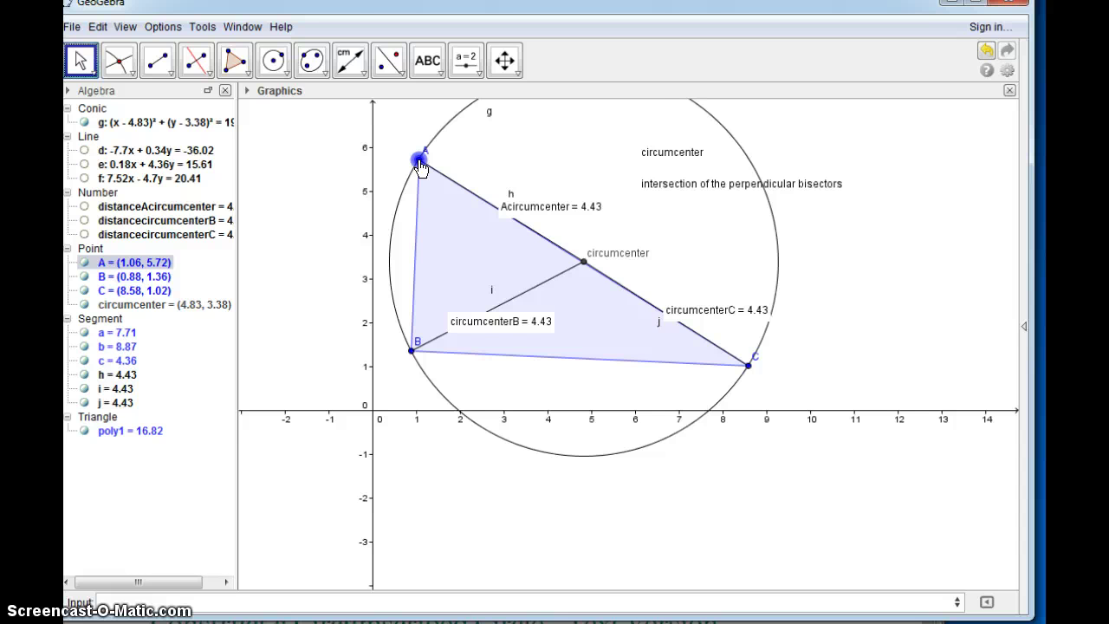
pyautogui.moveTo(421, 166); pyautogui.dragTo(606, 128)
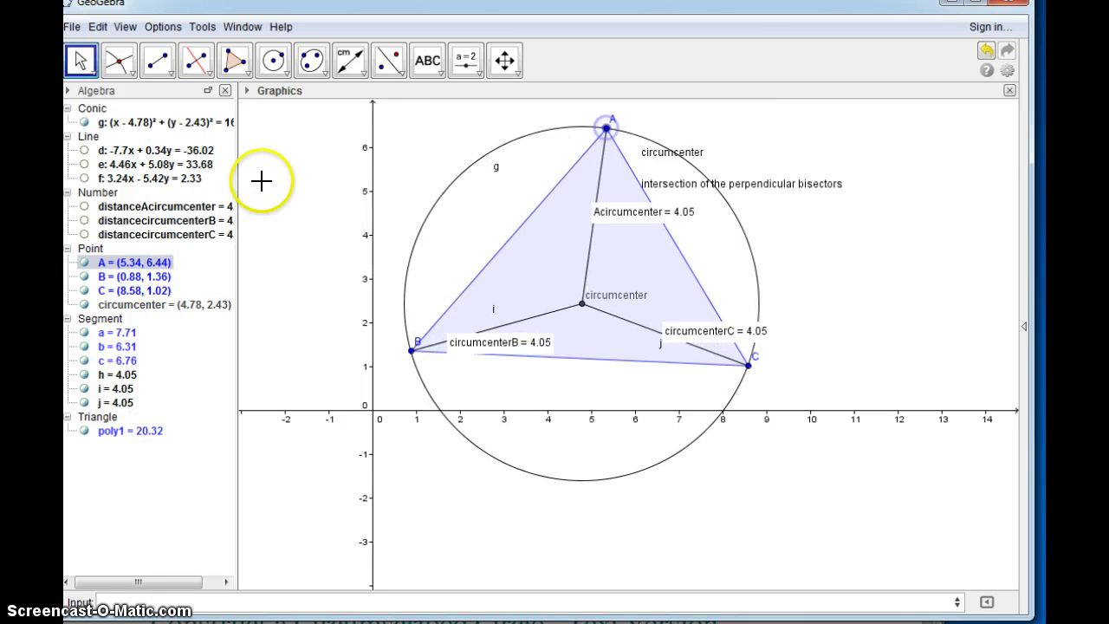
# - Widen the Algebra view to show the full circle equation, and handwrite (x-h)² + (y-k)² = r² above the triangle with the Pen tool
pyautogui.moveTo(238, 189); pyautogui.dragTo(338, 181)
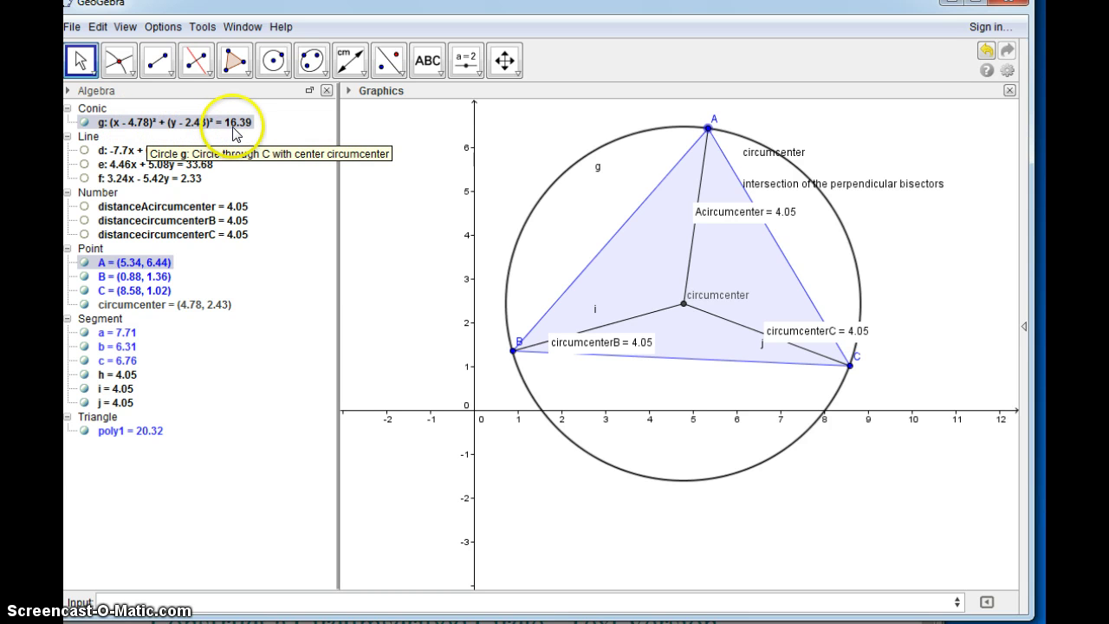
pyautogui.click(428, 63)
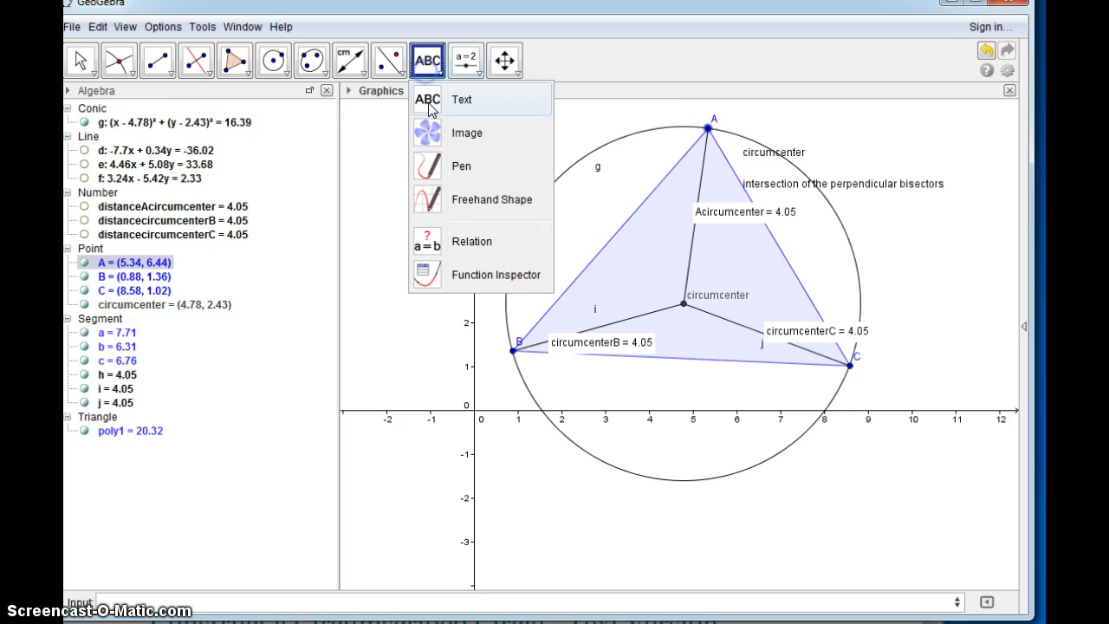
pyautogui.click(432, 164)
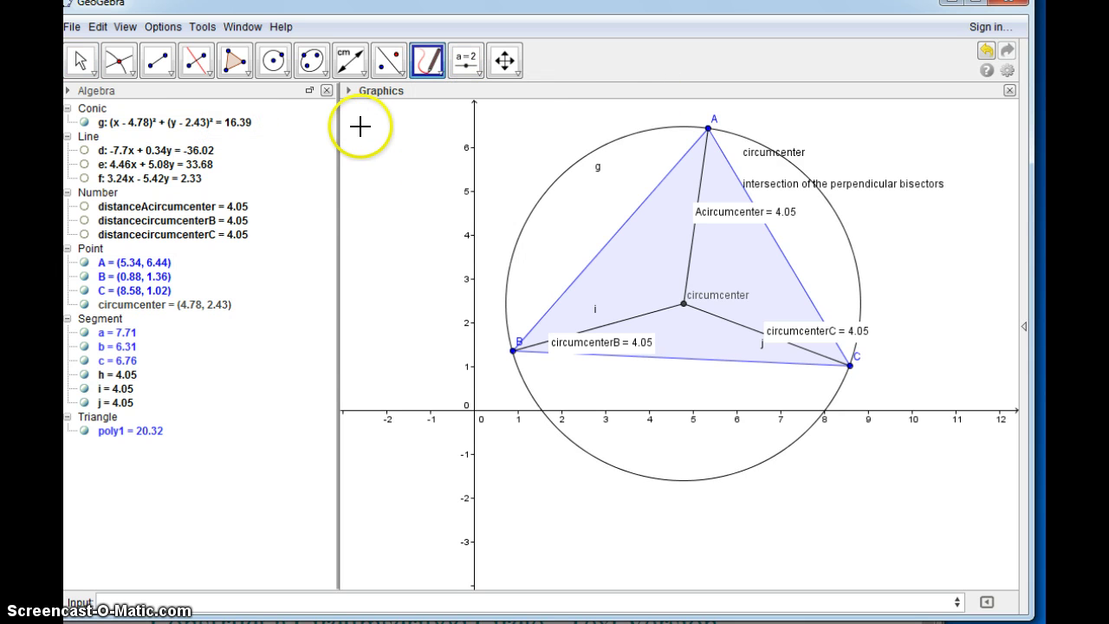
pyautogui.moveTo(366, 117)
pyautogui.mouseDown()
pyautogui.moveTo(356, 132)
pyautogui.moveTo(399, 139)
pyautogui.moveTo(373, 139)
pyautogui.mouseUp()
pyautogui.moveTo(424, 115); pyautogui.dragTo(451, 154)
pyautogui.moveTo(472, 108)
pyautogui.mouseDown()
pyautogui.moveTo(492, 127)
pyautogui.moveTo(583, 140)
pyautogui.moveTo(578, 154)
pyautogui.mouseUp()
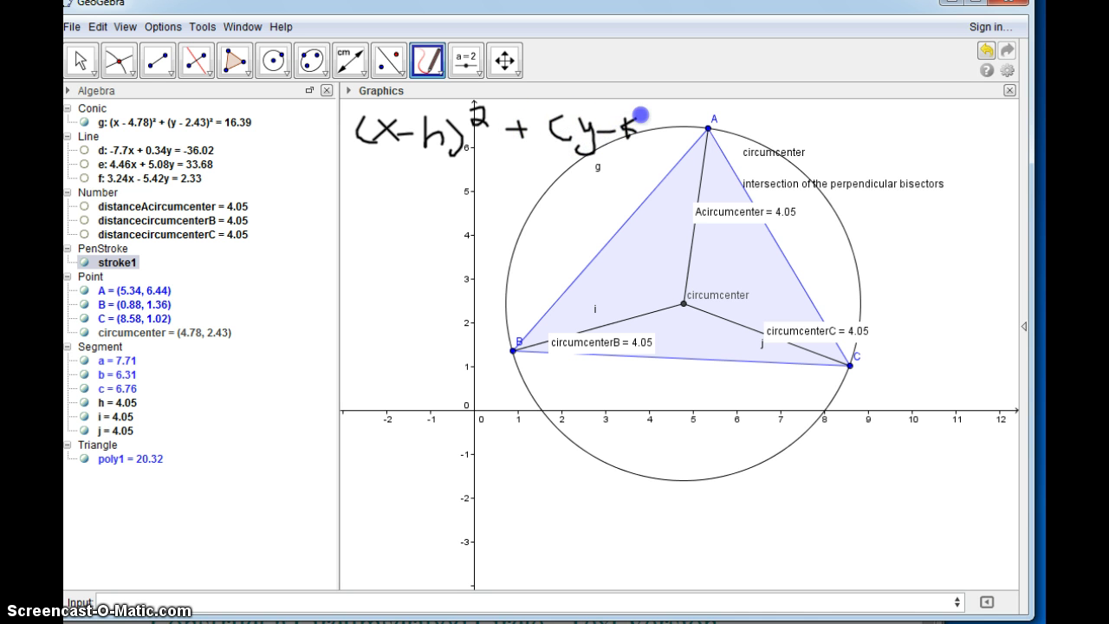
pyautogui.moveTo(640, 114); pyautogui.dragTo(644, 143)
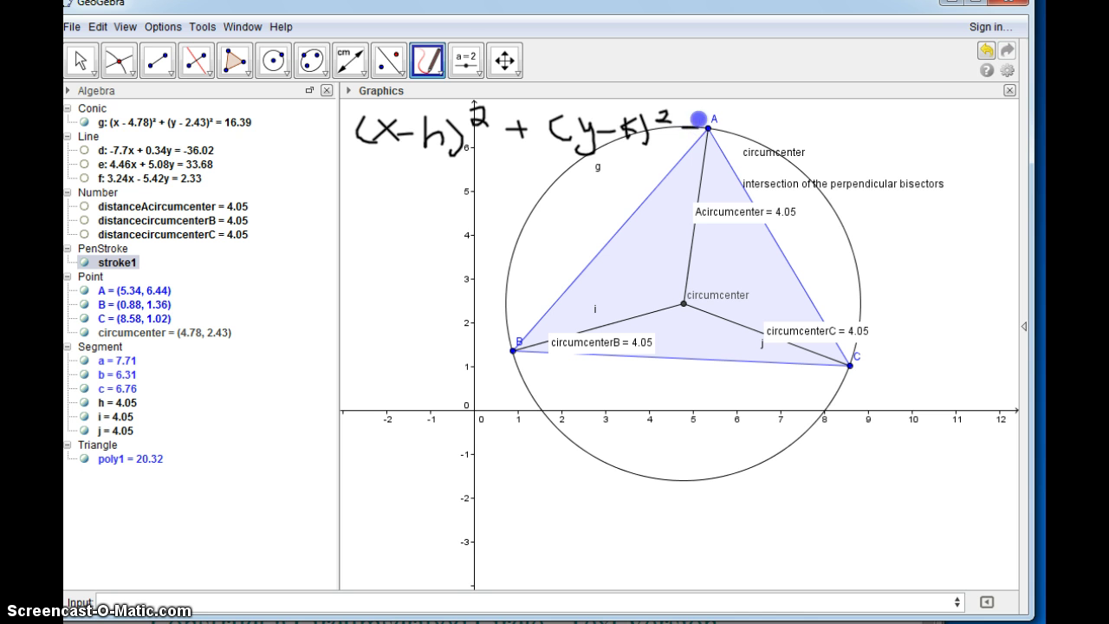
pyautogui.moveTo(772, 123); pyautogui.dragTo(778, 127)
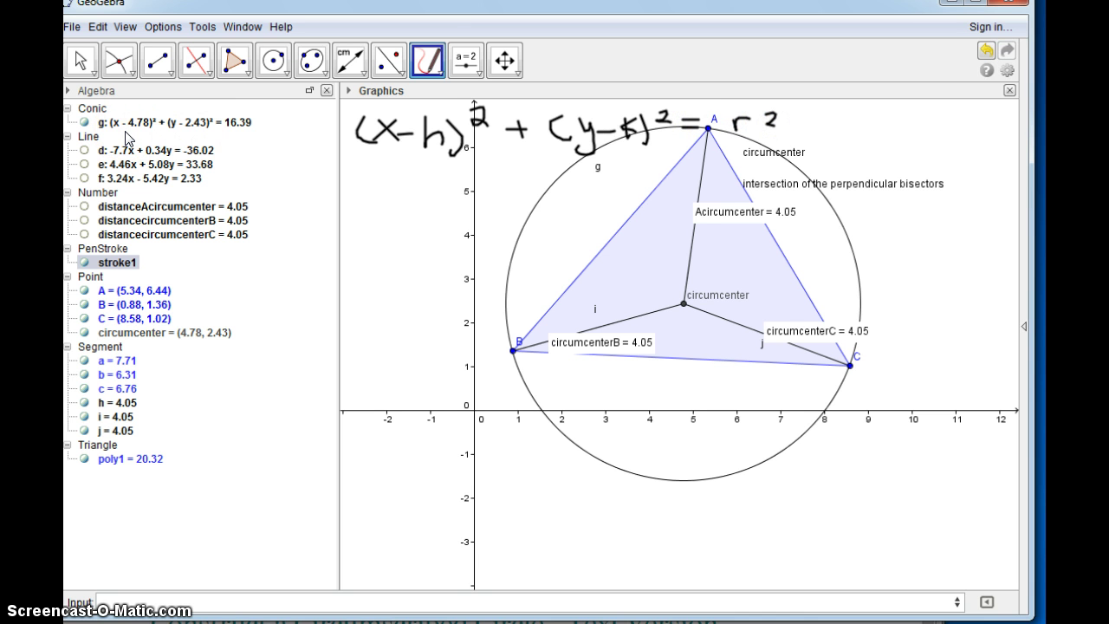
pyautogui.click(197, 132)
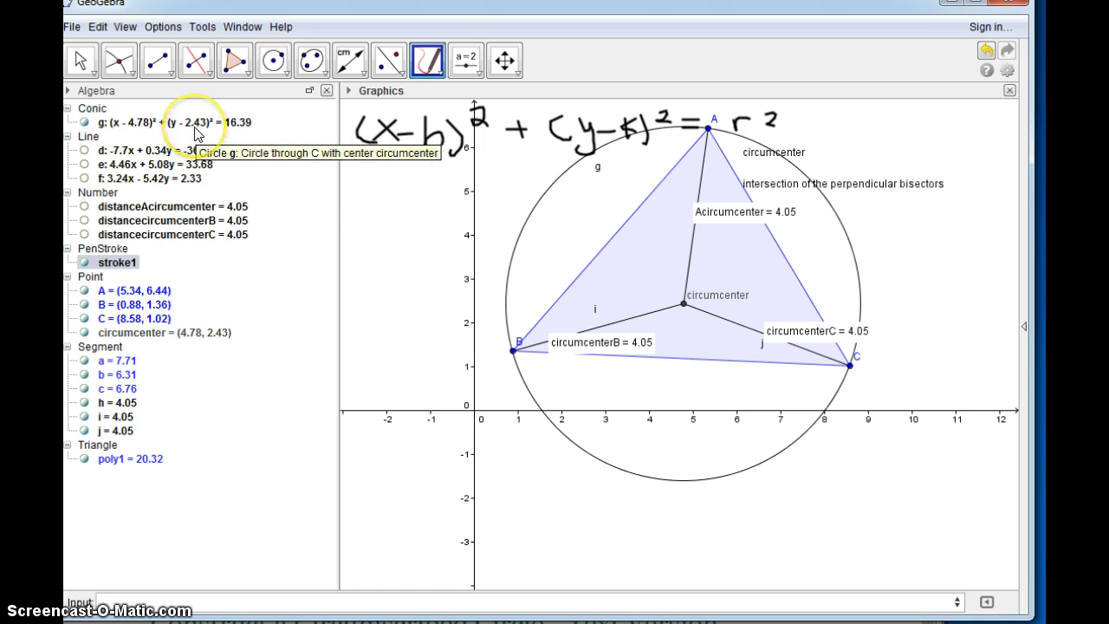